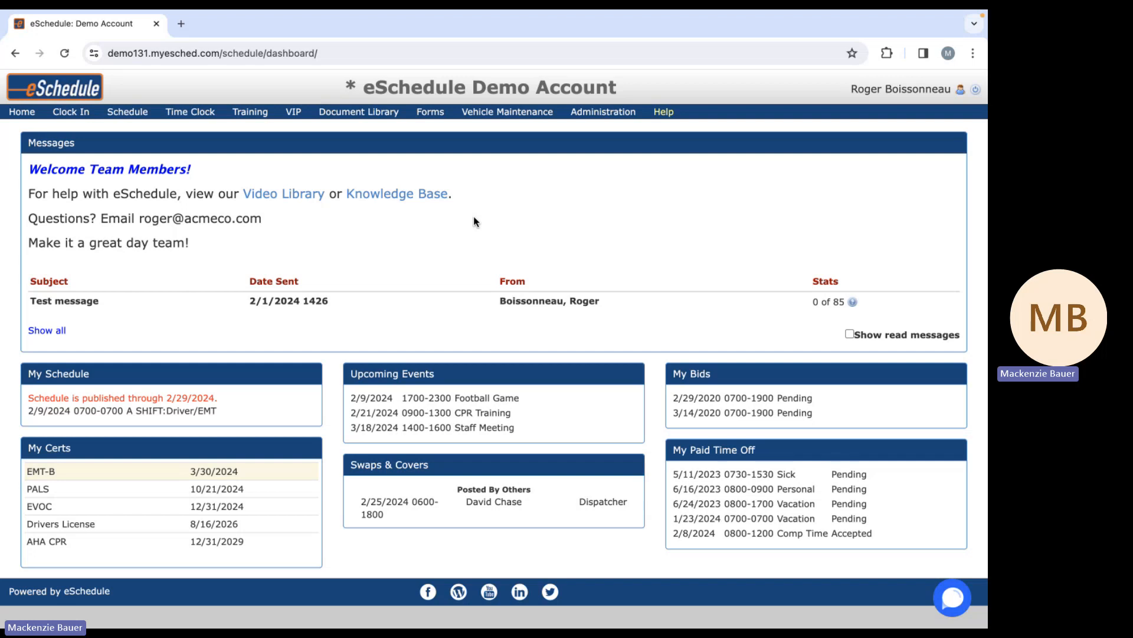
# Open the career time card and start a comp time request from the regular overtime of the 2/1/2024 Road Squad B:Sergeant shift
pyautogui.moveTo(203, 116)
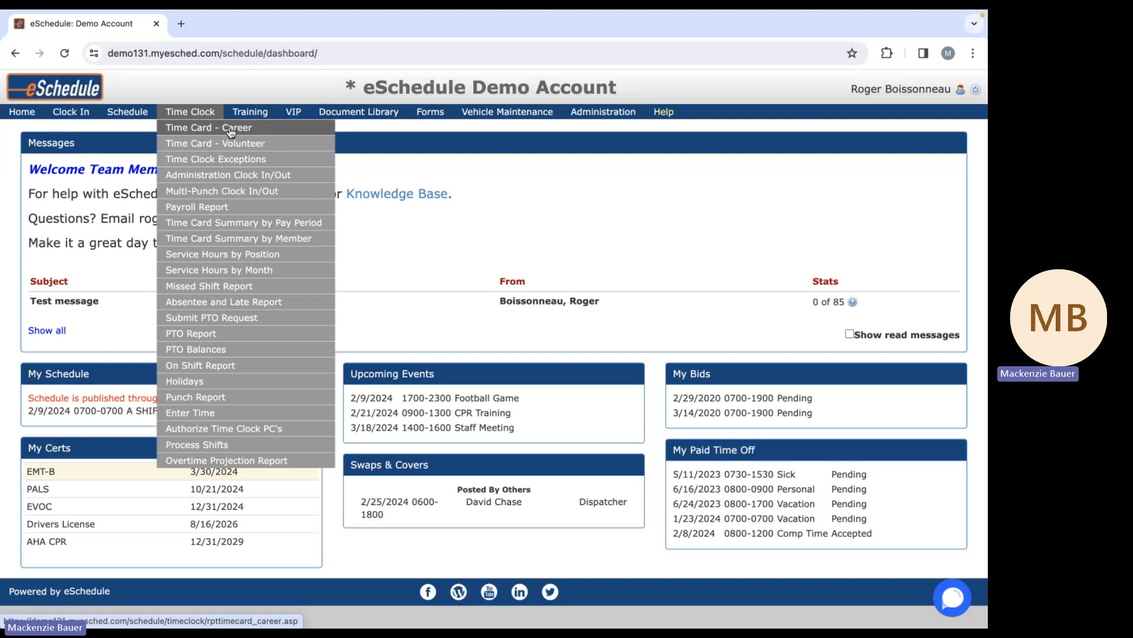
pyautogui.click(265, 133)
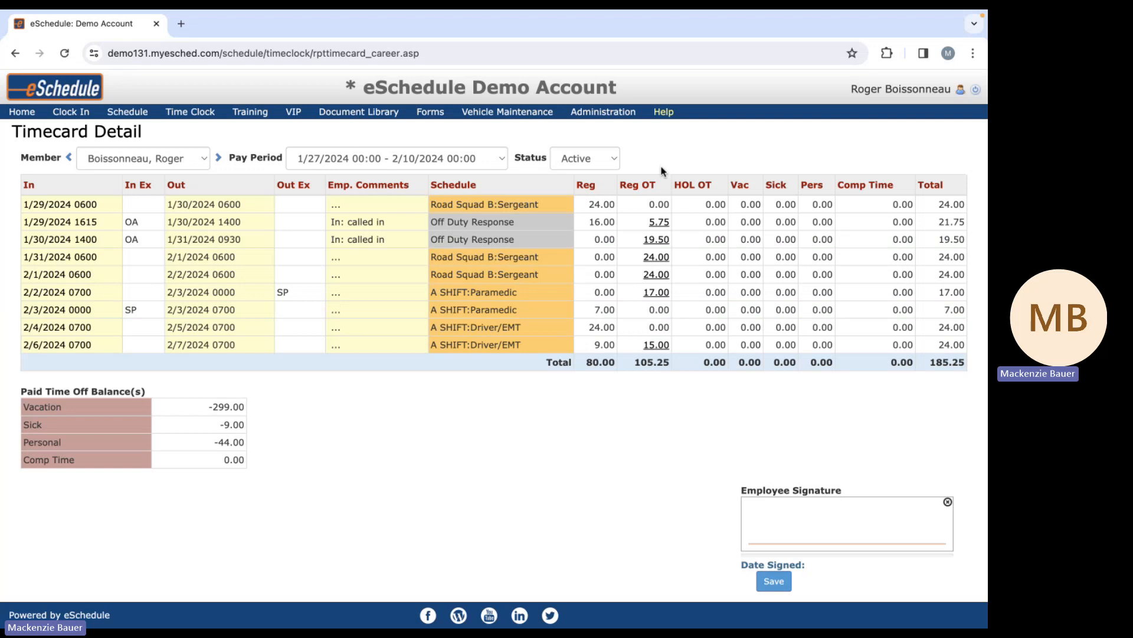
pyautogui.moveTo(657, 185); pyautogui.dragTo(622, 185)
pyautogui.click(674, 162)
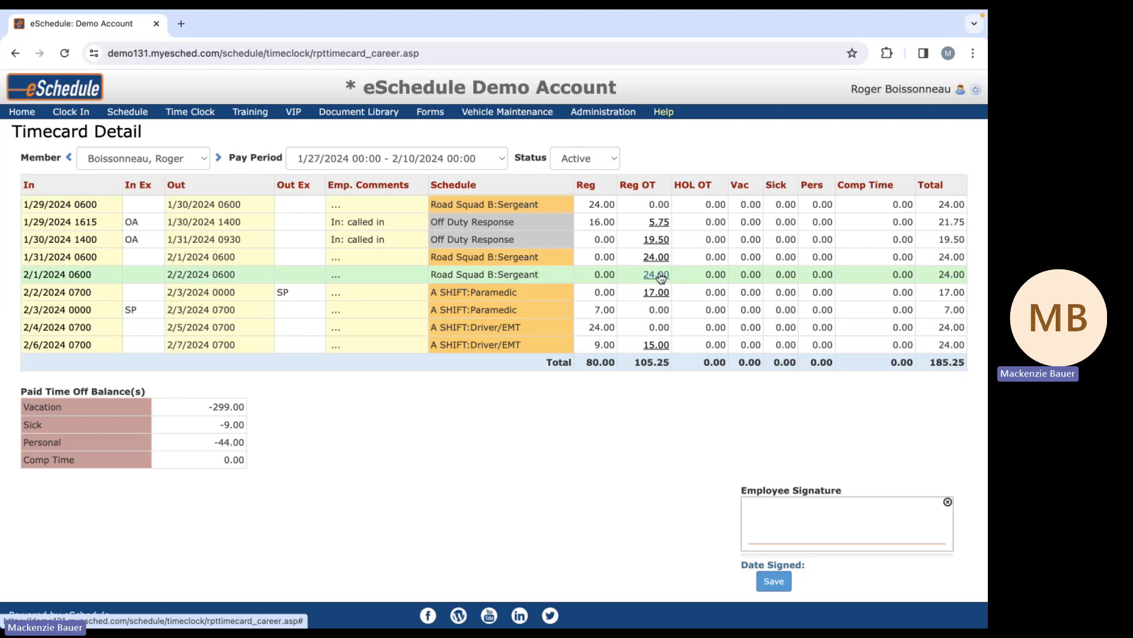
pyautogui.click(657, 275)
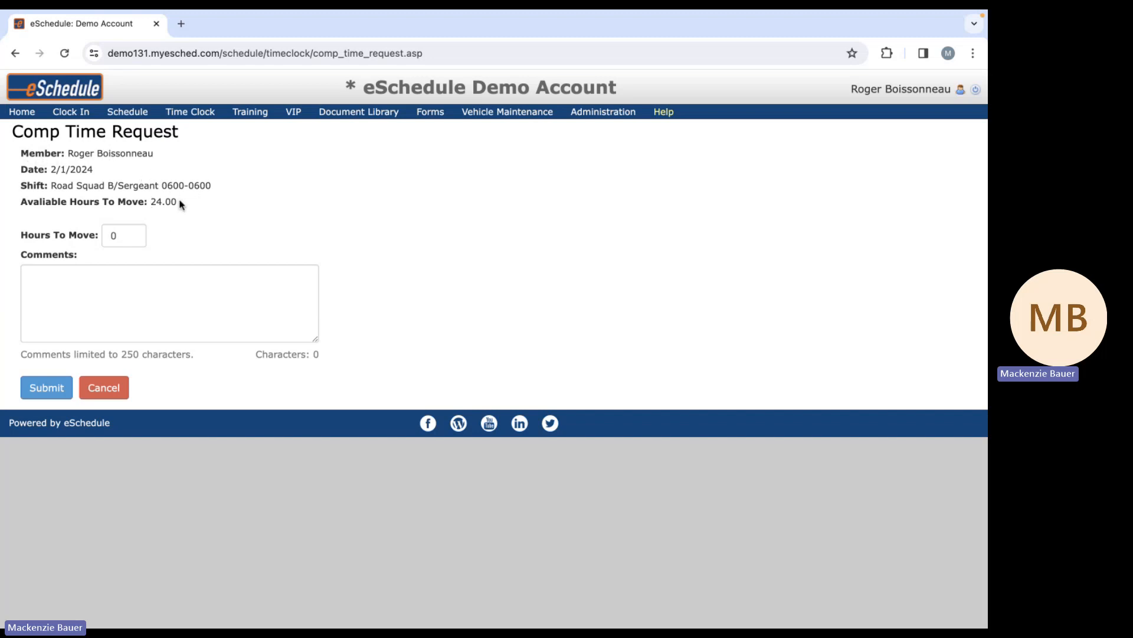
# Check the hours available to move and set the comp time request's hours to move to 24
pyautogui.moveTo(180, 204); pyautogui.dragTo(150, 203)
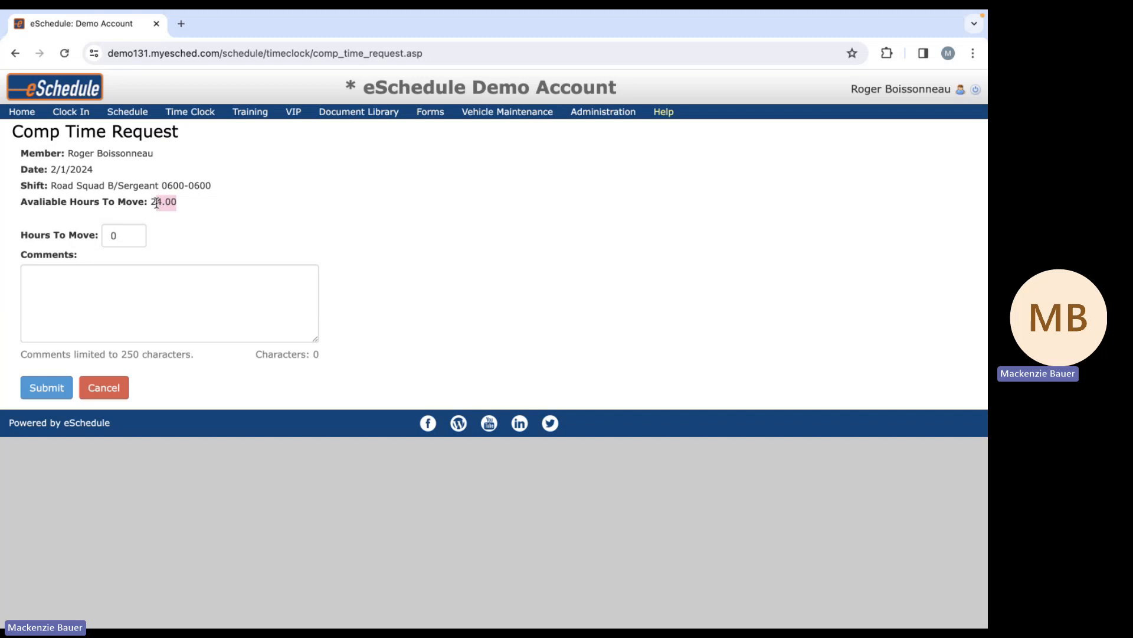
pyautogui.click(199, 204)
pyautogui.moveTo(151, 202); pyautogui.dragTo(177, 202)
pyautogui.click(190, 221)
pyautogui.moveTo(21, 237); pyautogui.dragTo(66, 237)
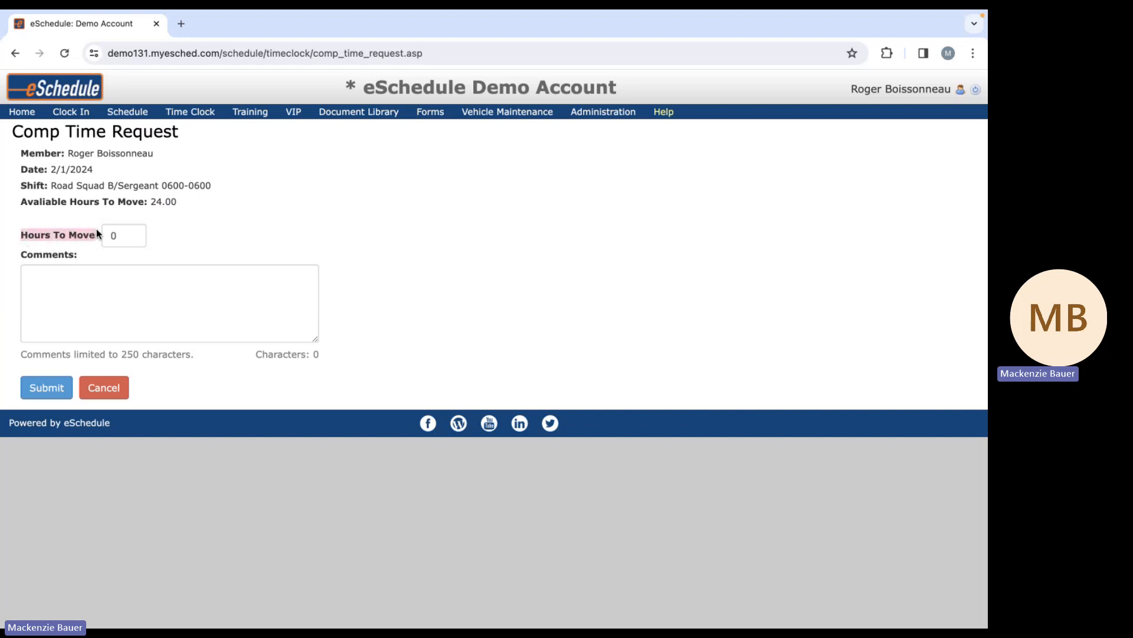
pyautogui.click(131, 234)
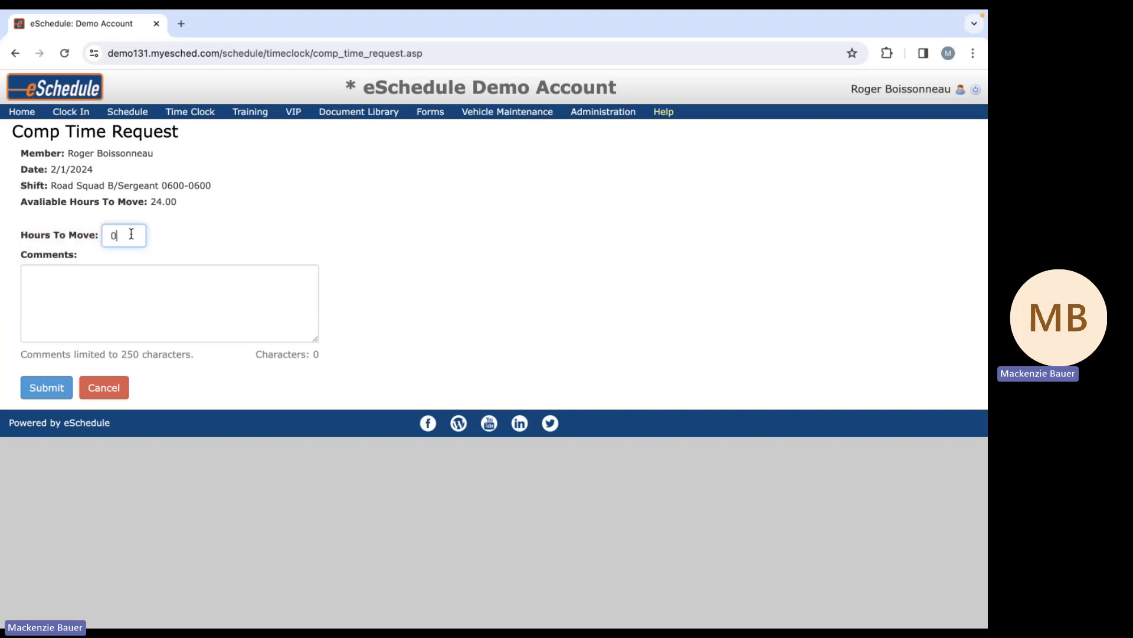
pyautogui.press('BackSpace')
pyautogui.write('24')
# Add the comment "Testing" to the comp time request and submit it
pyautogui.click(78, 287)
pyautogui.write('Testing')
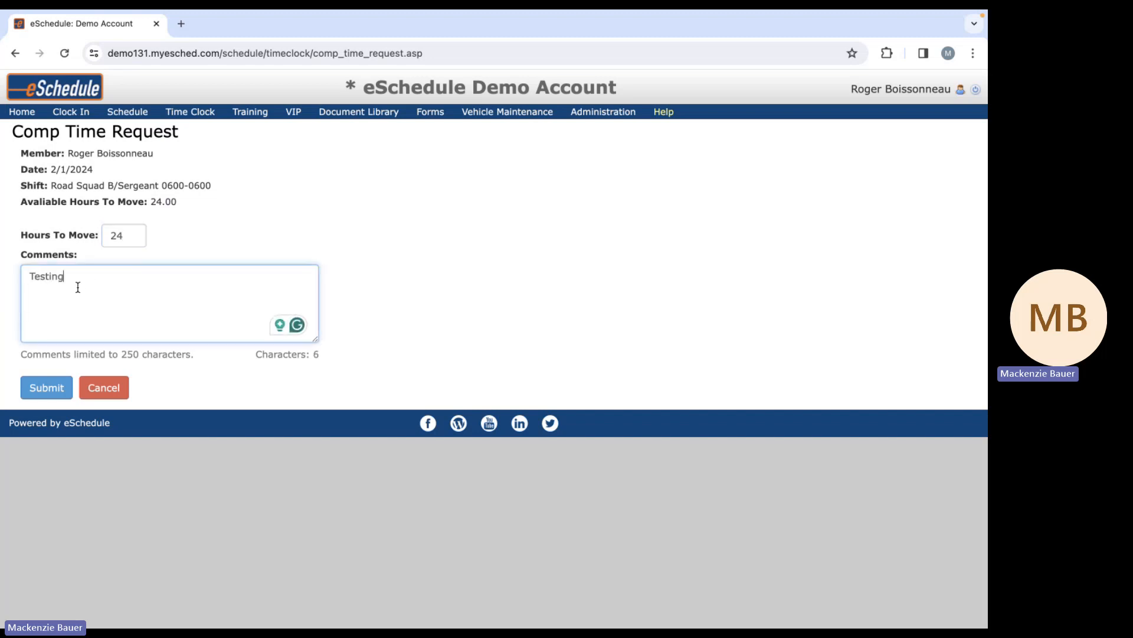
pyautogui.click(40, 389)
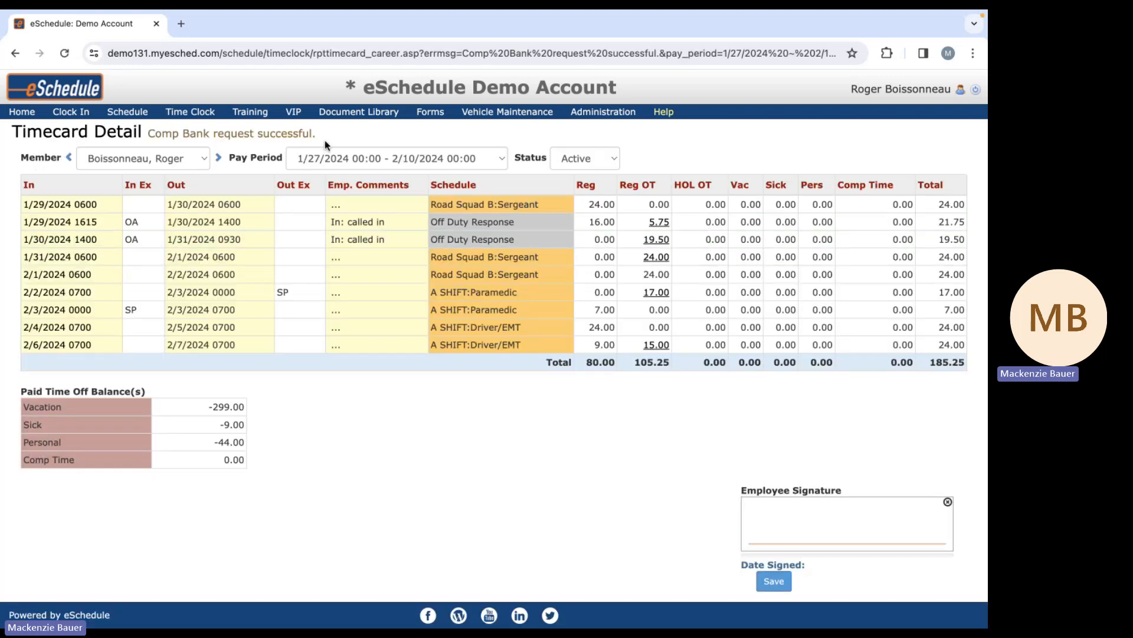
pyautogui.moveTo(324, 135); pyautogui.dragTo(151, 141)
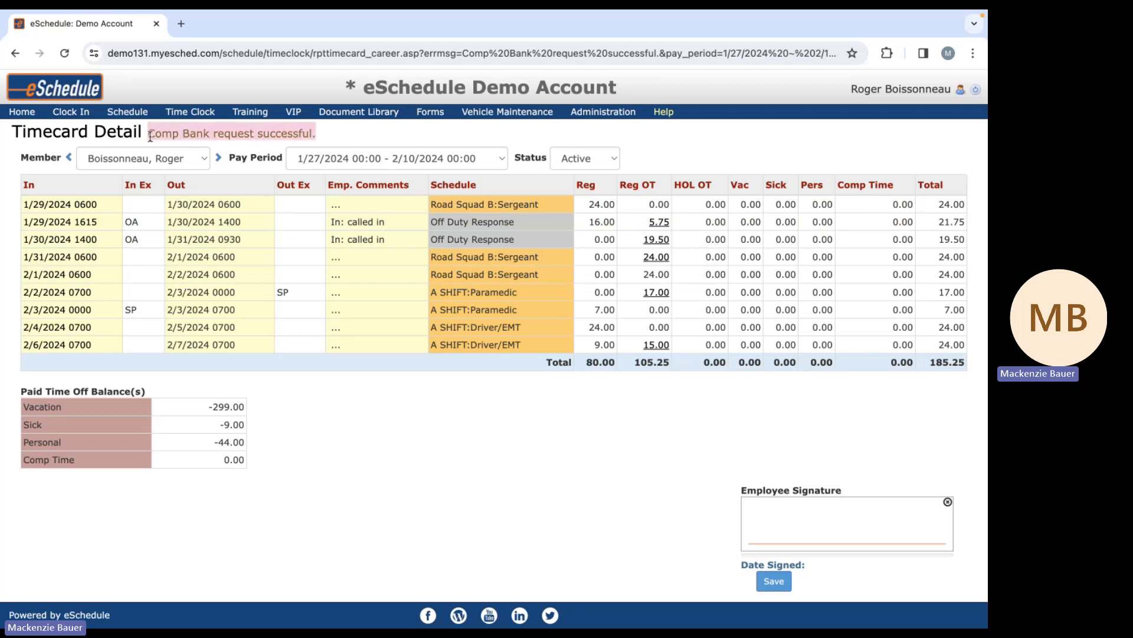
pyautogui.click(354, 140)
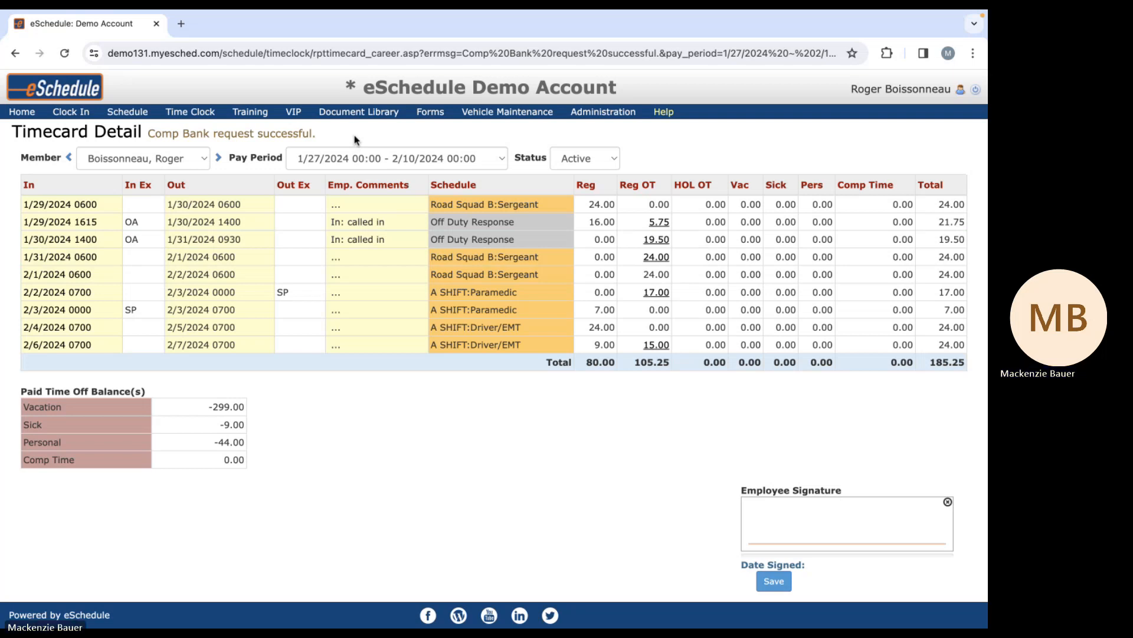
# Accept the pending 2/1/2024 Move to Comp Time request in the PTO Report
pyautogui.moveTo(203, 117)
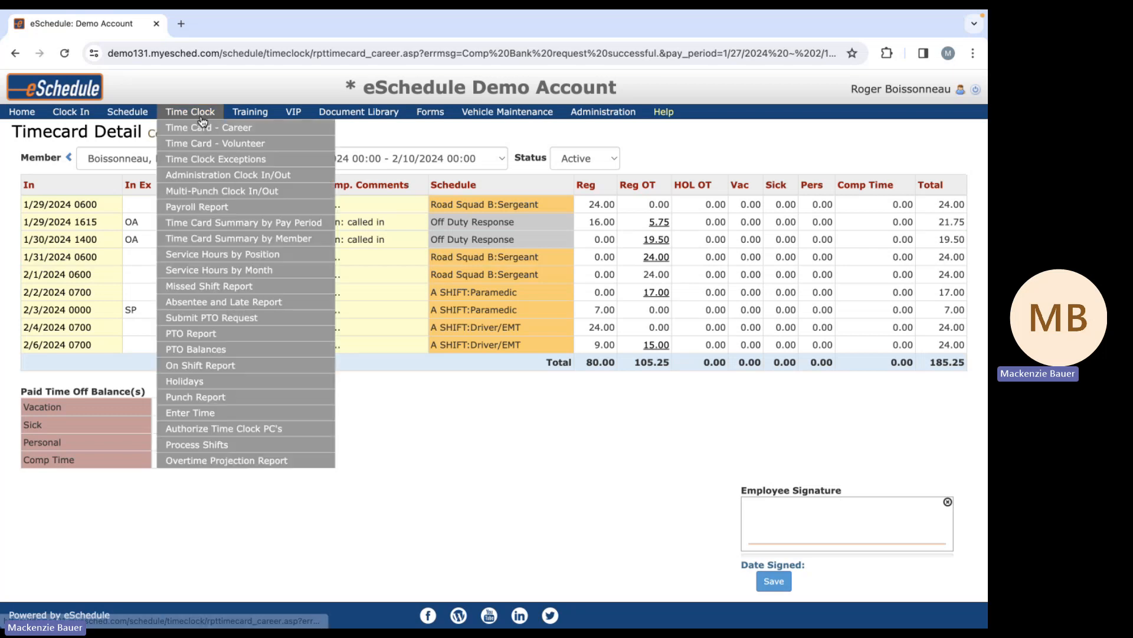
pyautogui.click(244, 337)
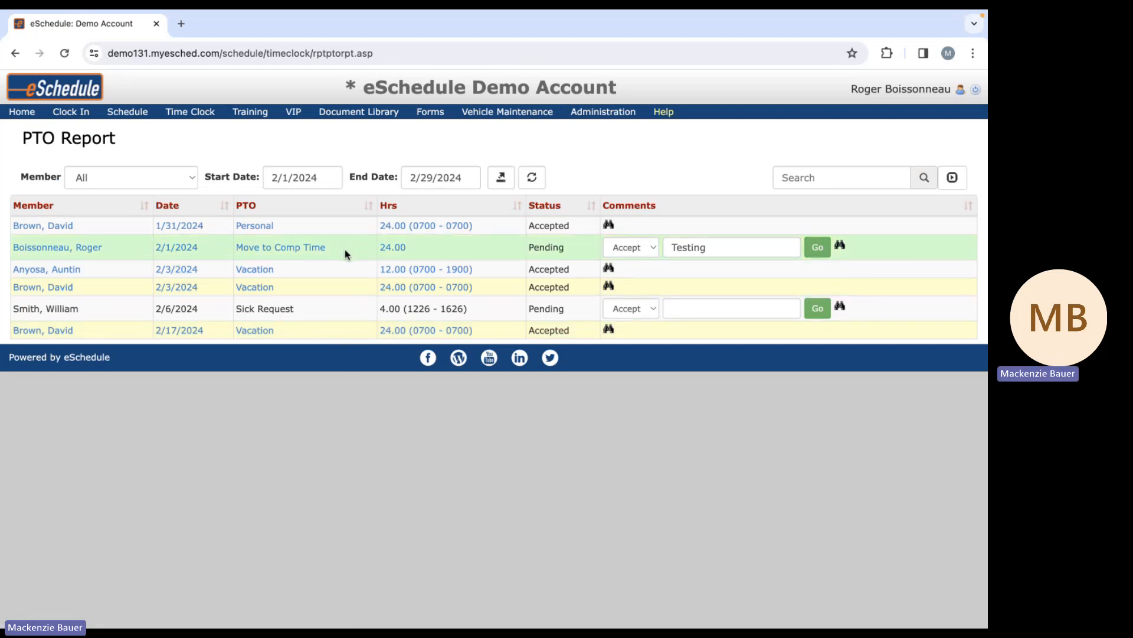
pyautogui.moveTo(344, 249); pyautogui.dragTo(236, 248)
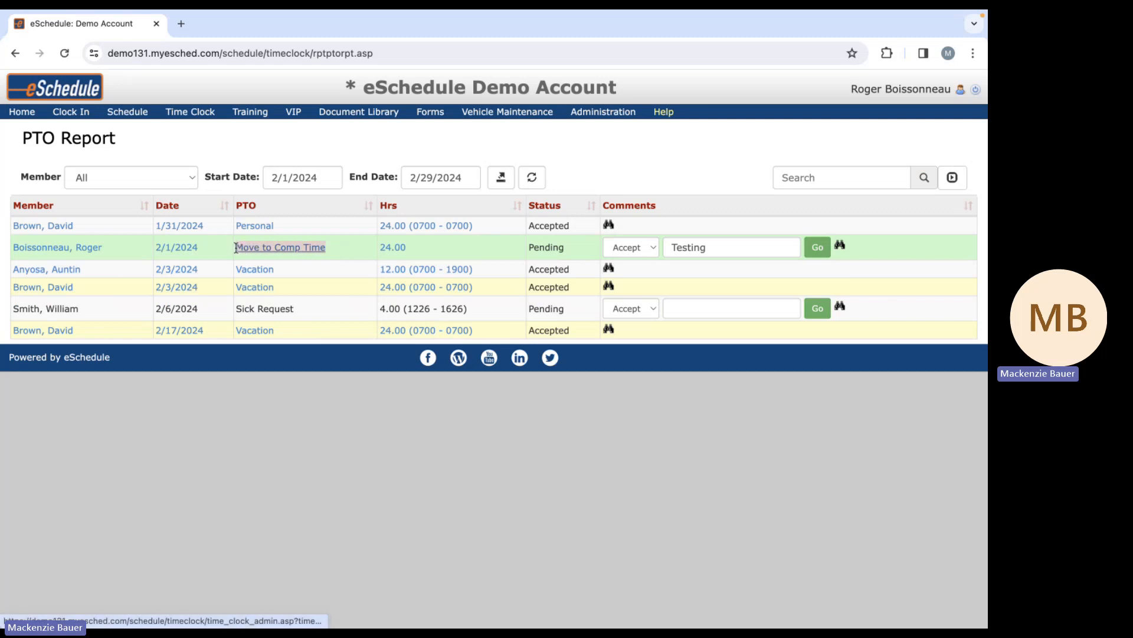
pyautogui.click(378, 253)
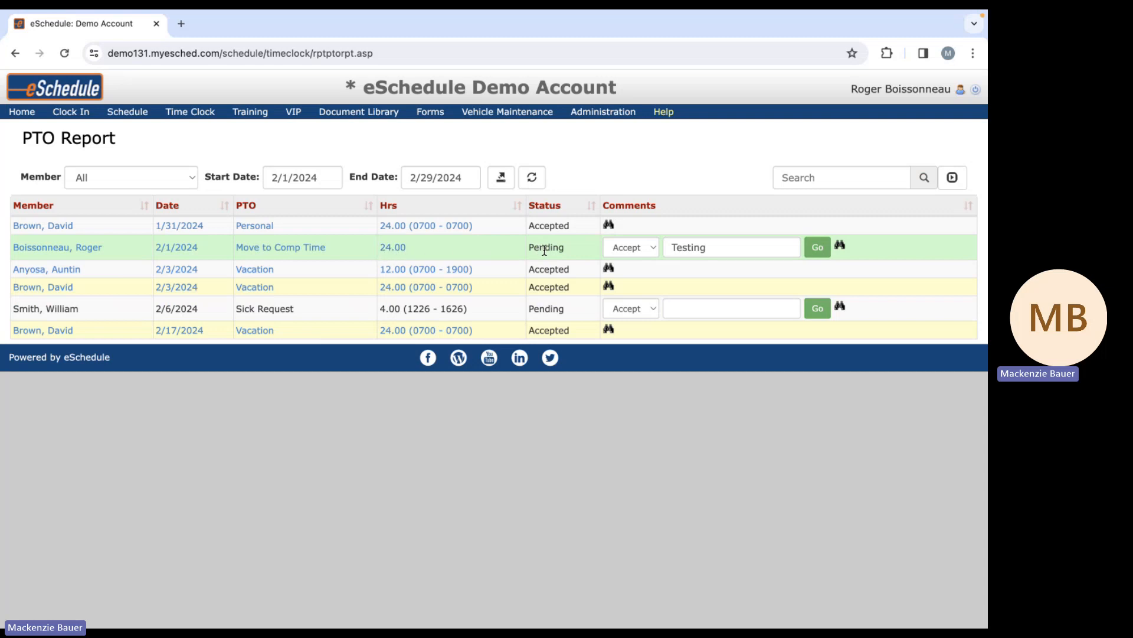
pyautogui.click(632, 254)
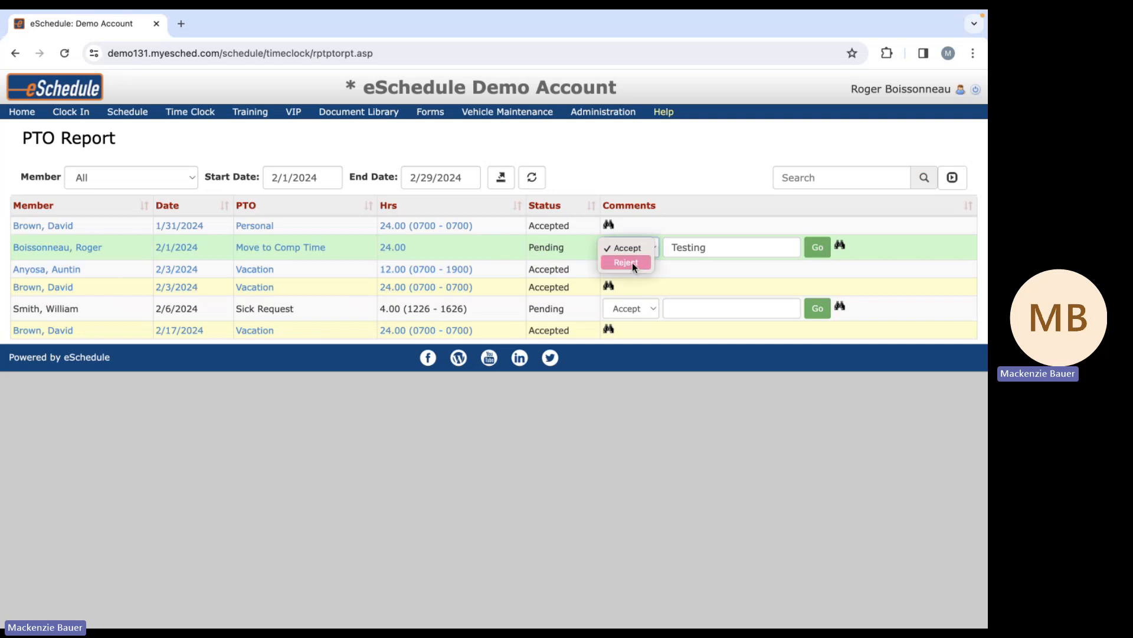
pyautogui.click(632, 251)
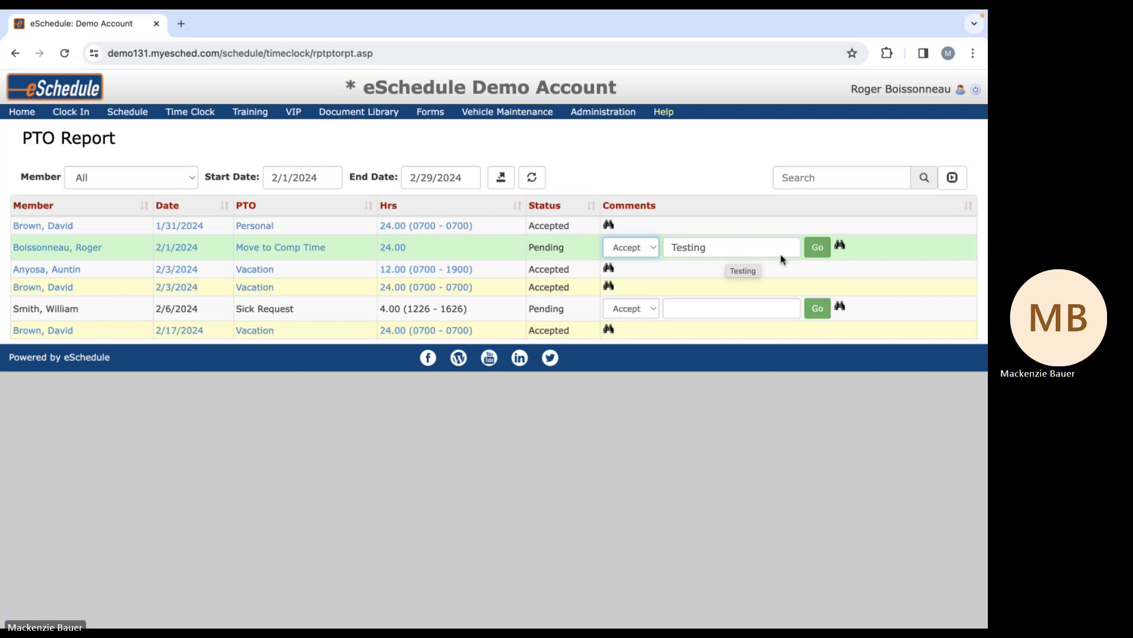
pyautogui.click(819, 247)
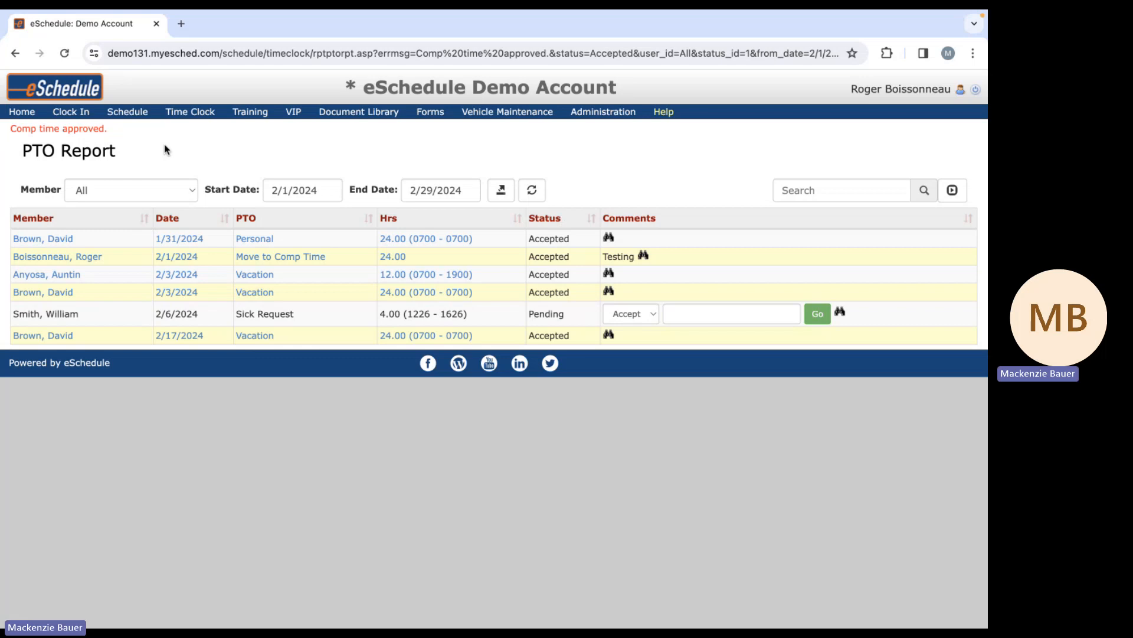
# Review the 2/1/2024 shift comment and the comp time balance on the career time card
pyautogui.moveTo(208, 118)
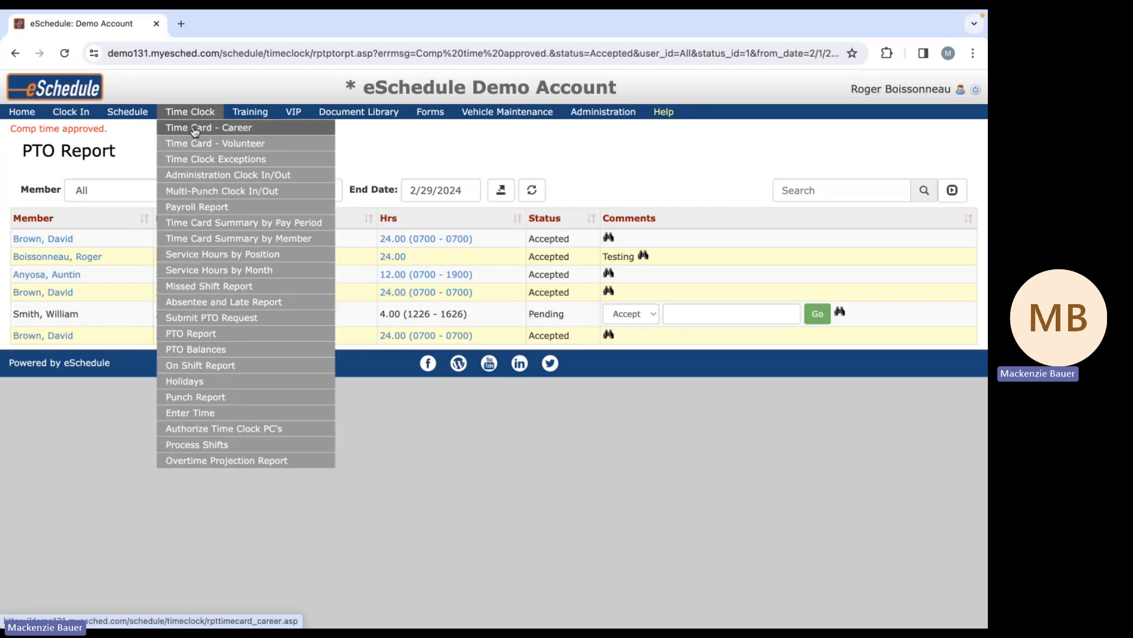
pyautogui.click(195, 130)
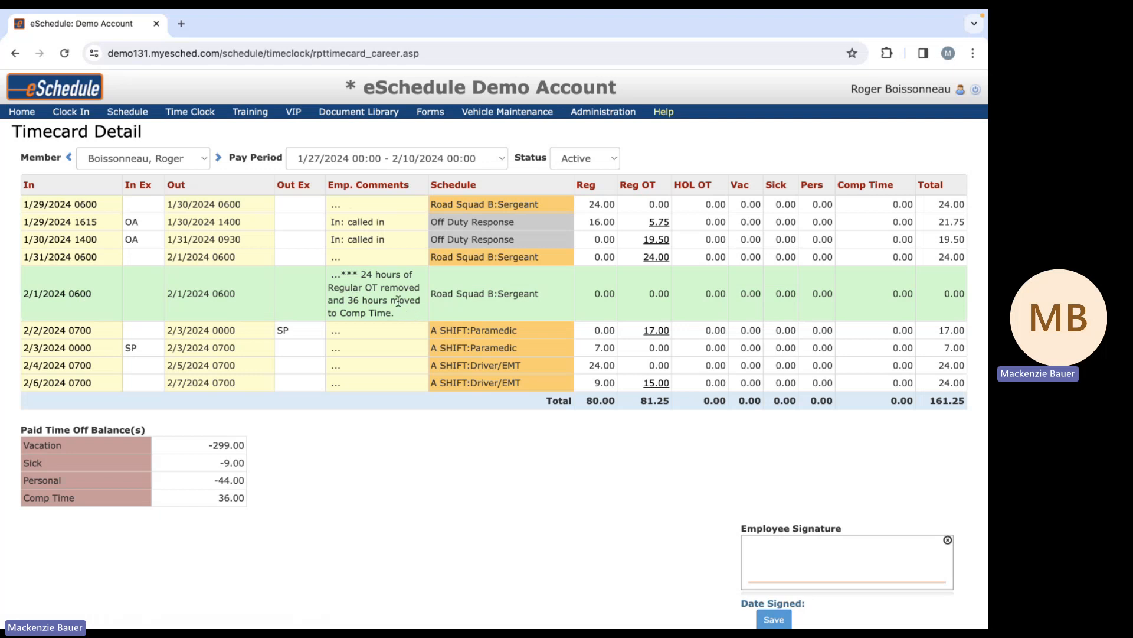
pyautogui.moveTo(362, 274); pyautogui.dragTo(408, 308)
pyautogui.click(350, 299)
pyautogui.click(367, 477)
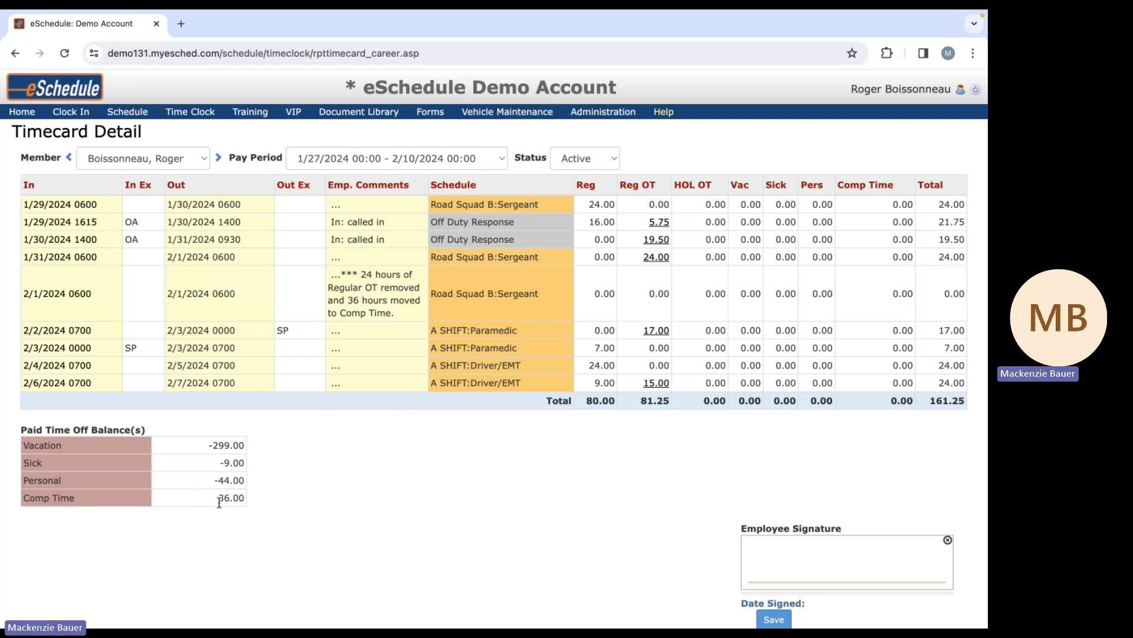
pyautogui.moveTo(218, 499); pyautogui.dragTo(244, 498)
pyautogui.click(130, 529)
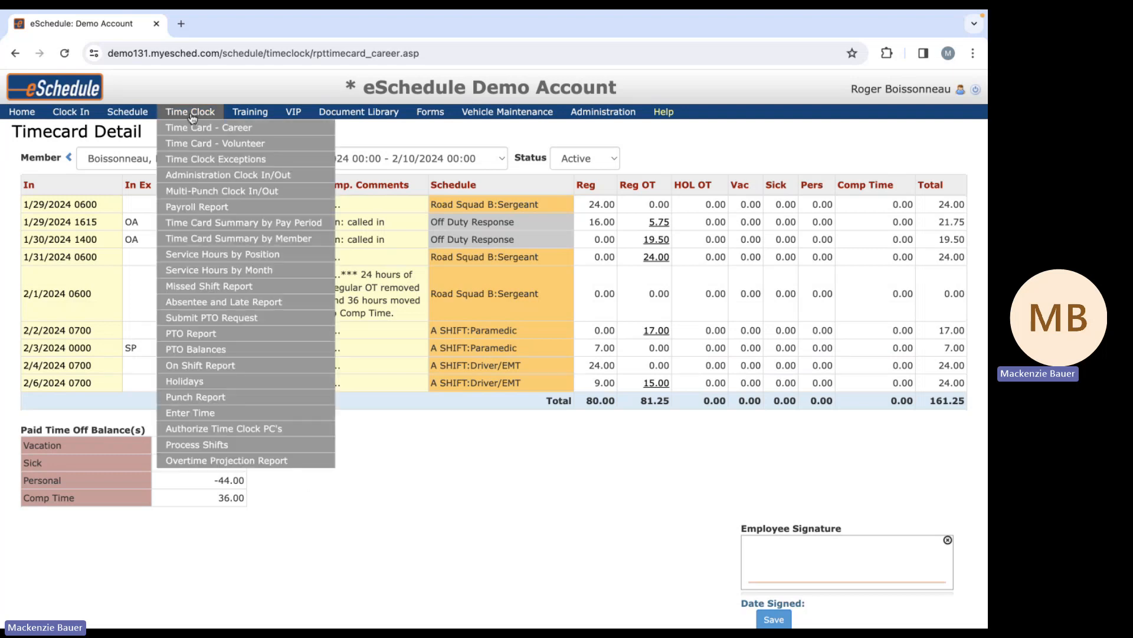
# Open a new PTO request and set its start to 02/08/2024 at 08:00
pyautogui.moveTo(192, 117)
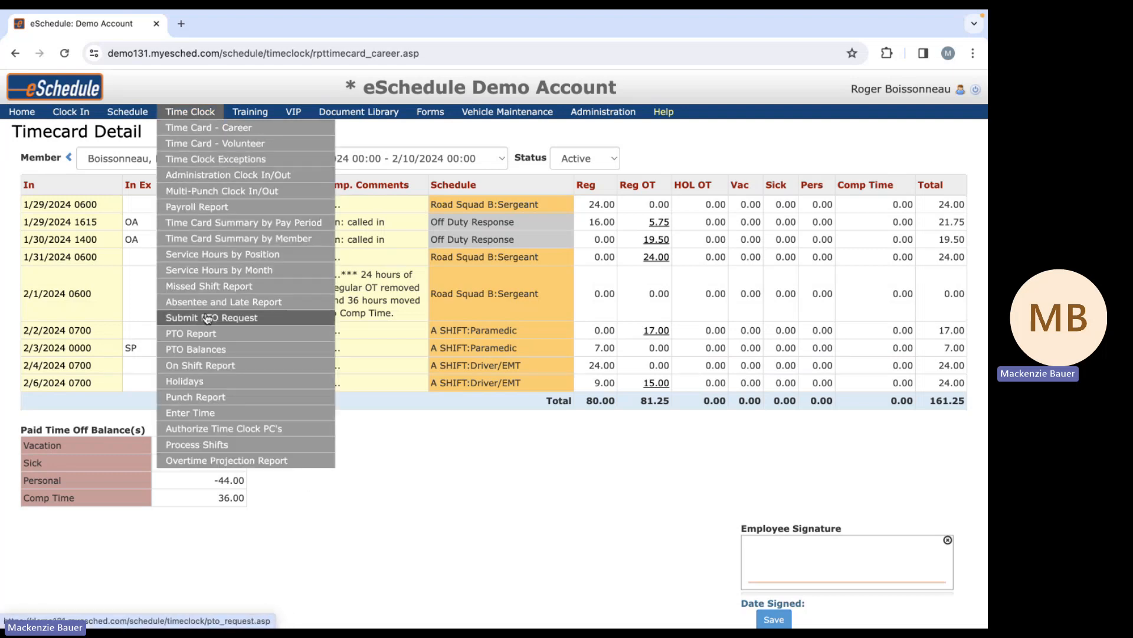
pyautogui.click(269, 320)
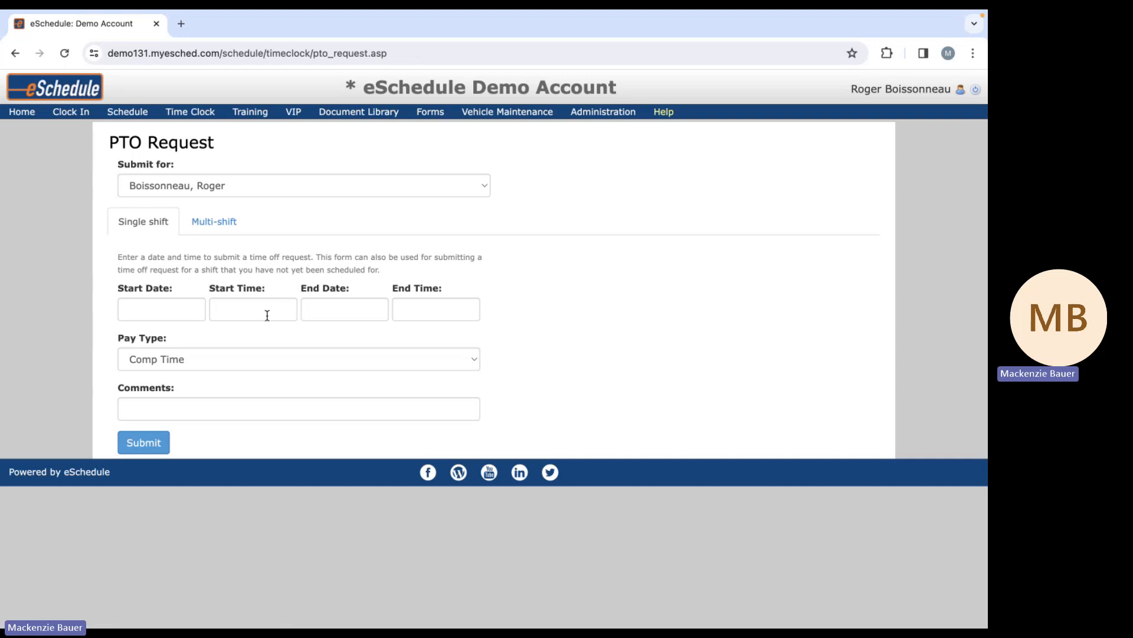
pyautogui.click(157, 308)
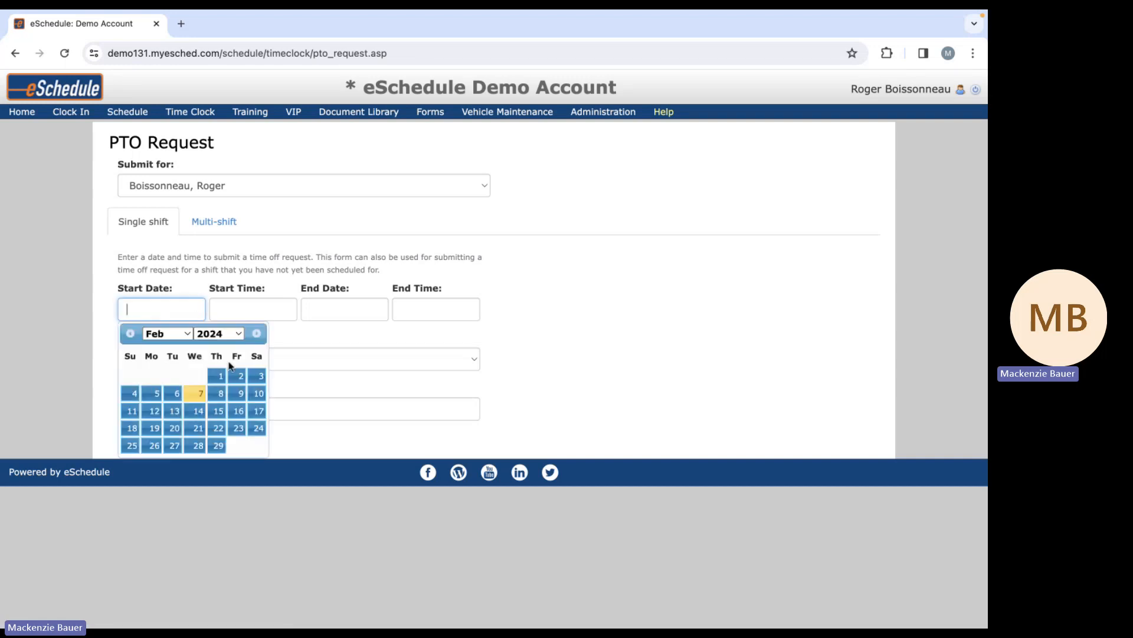
pyautogui.click(219, 392)
pyautogui.click(246, 313)
pyautogui.write('08:00')
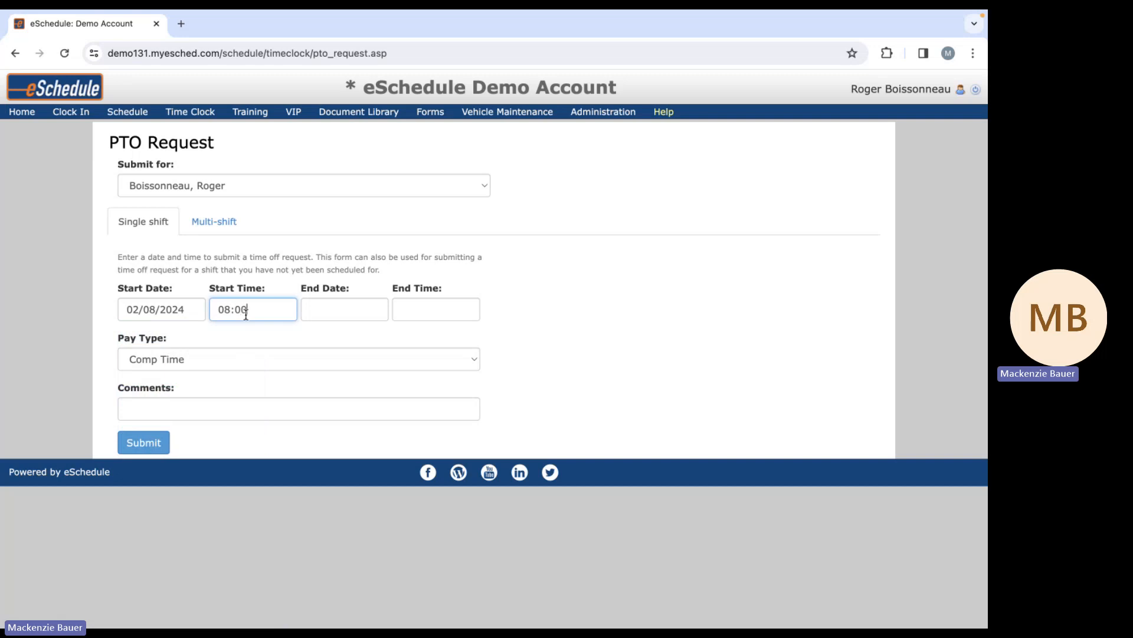
# Set the PTO request's end to 02/08/2024 at 12:00
pyautogui.click(375, 310)
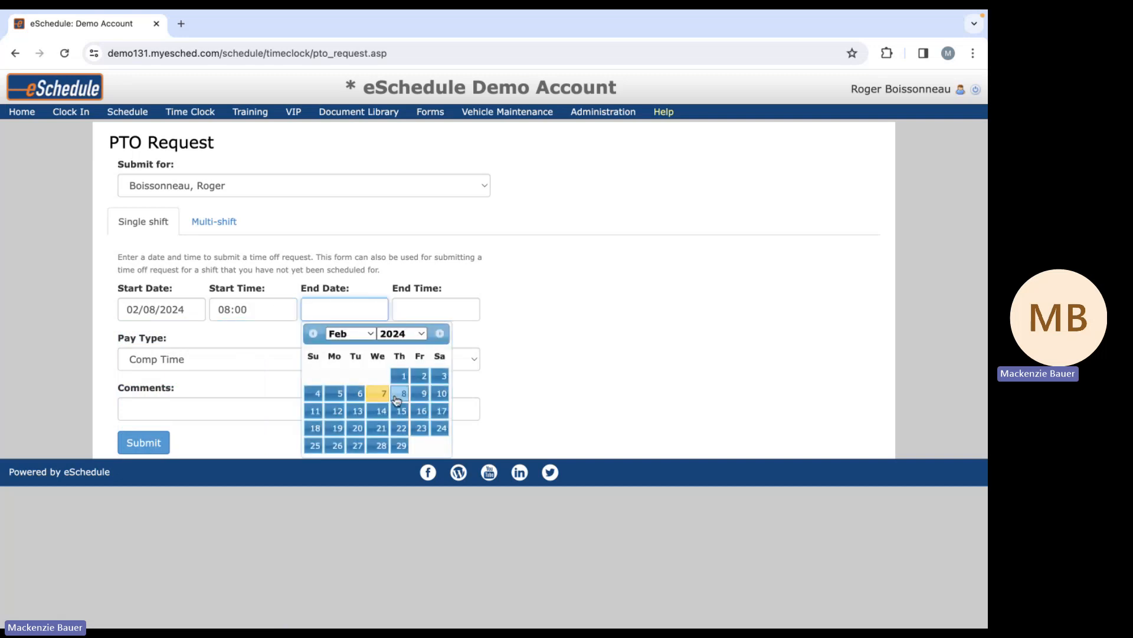
pyautogui.click(400, 394)
pyautogui.click(423, 317)
pyautogui.write('12:00')
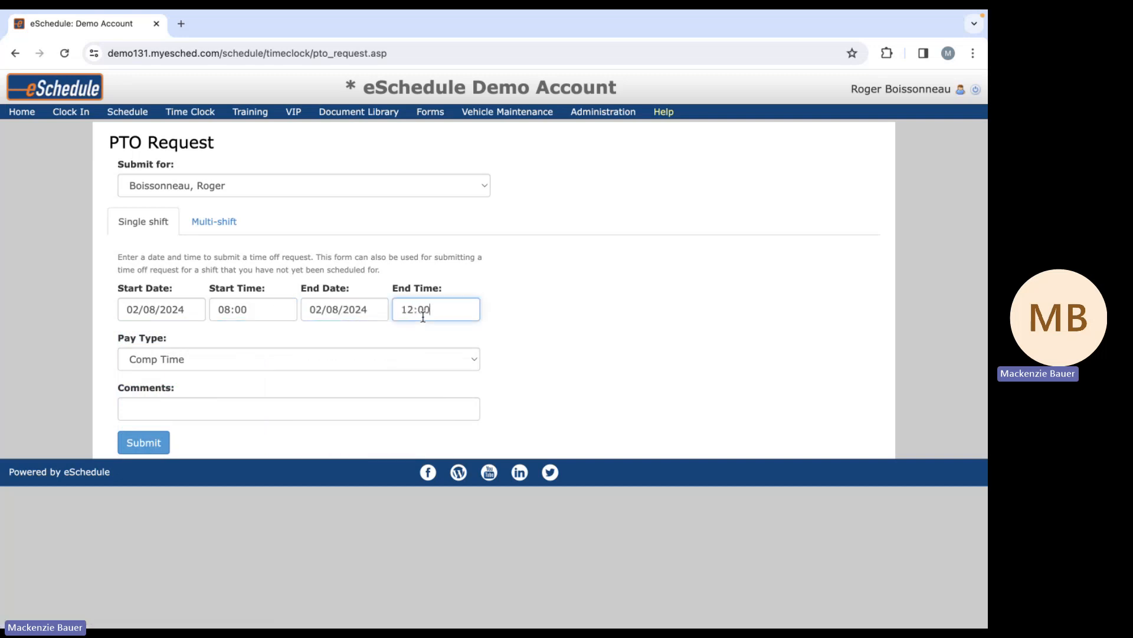
pyautogui.click(239, 338)
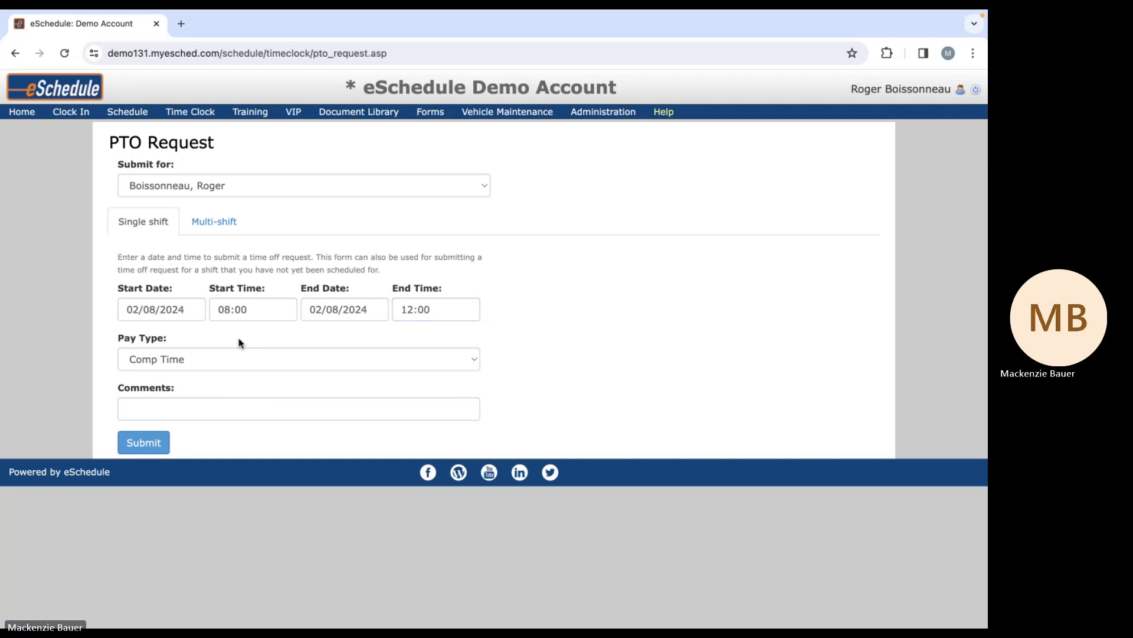
# Keep the pay type as Comp Time, enter the comment "Testing" and submit the PTO request
pyautogui.click(171, 362)
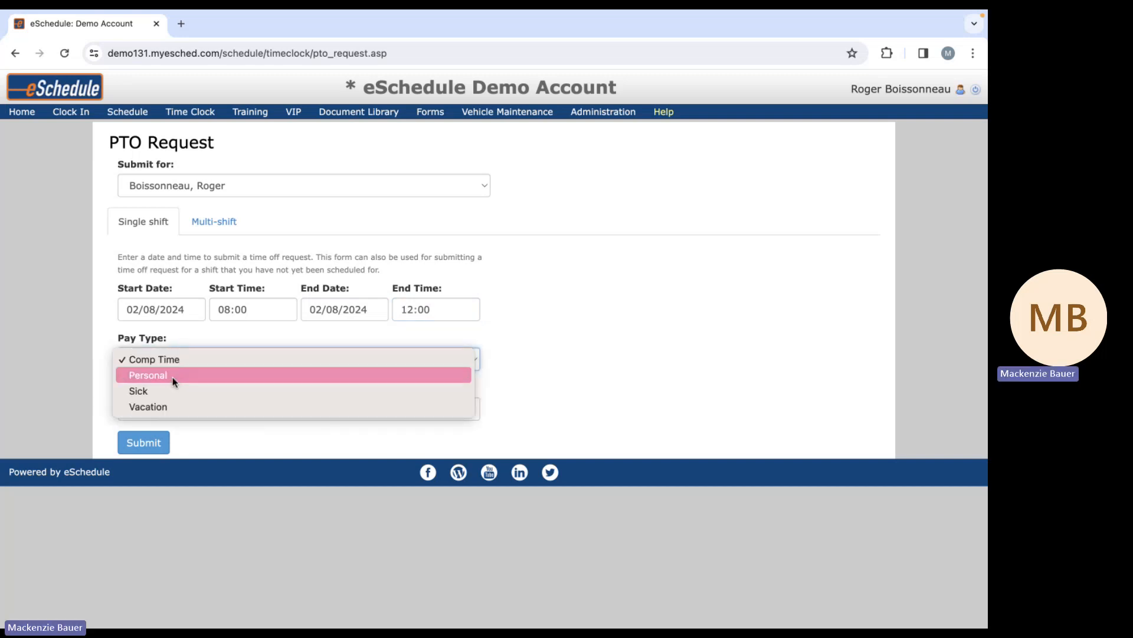
pyautogui.click(176, 337)
pyautogui.click(173, 399)
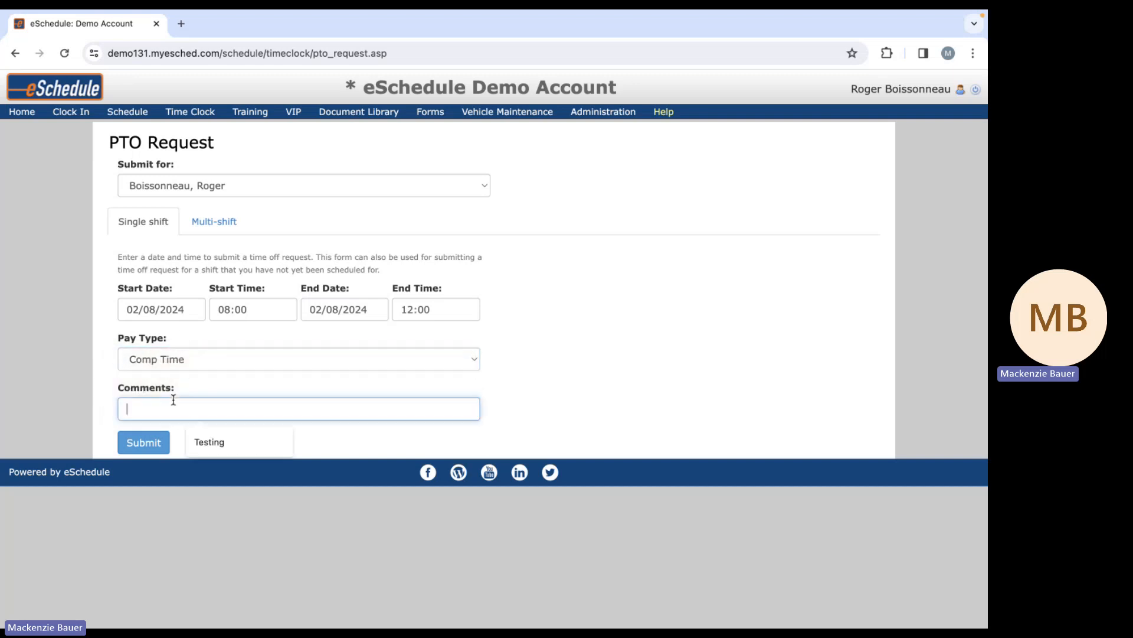
pyautogui.write('Testing')
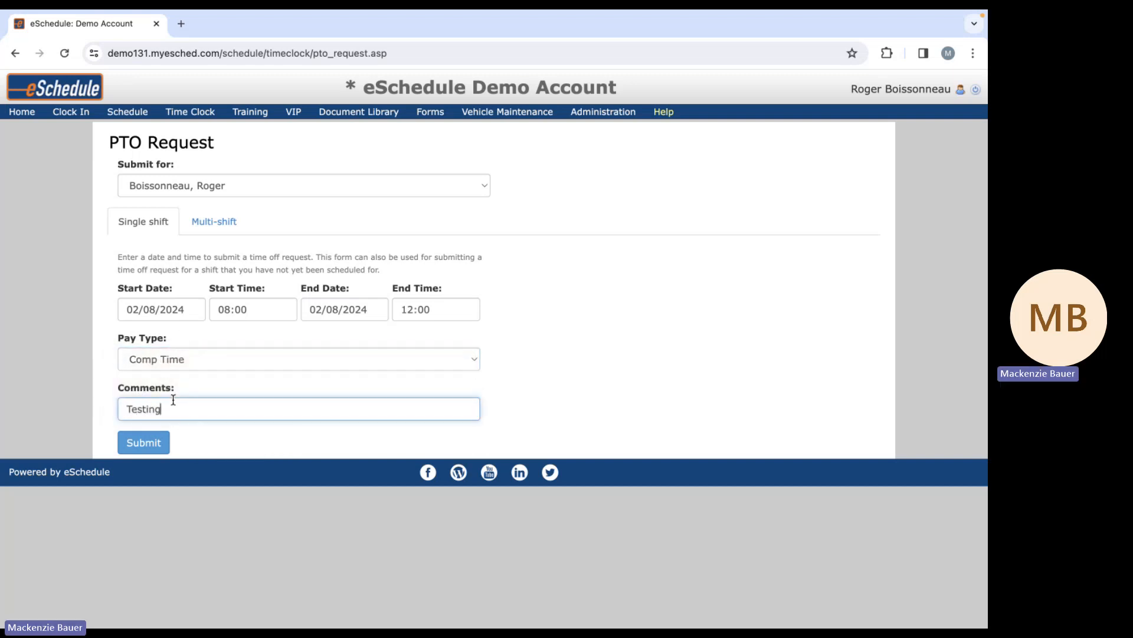
pyautogui.click(132, 443)
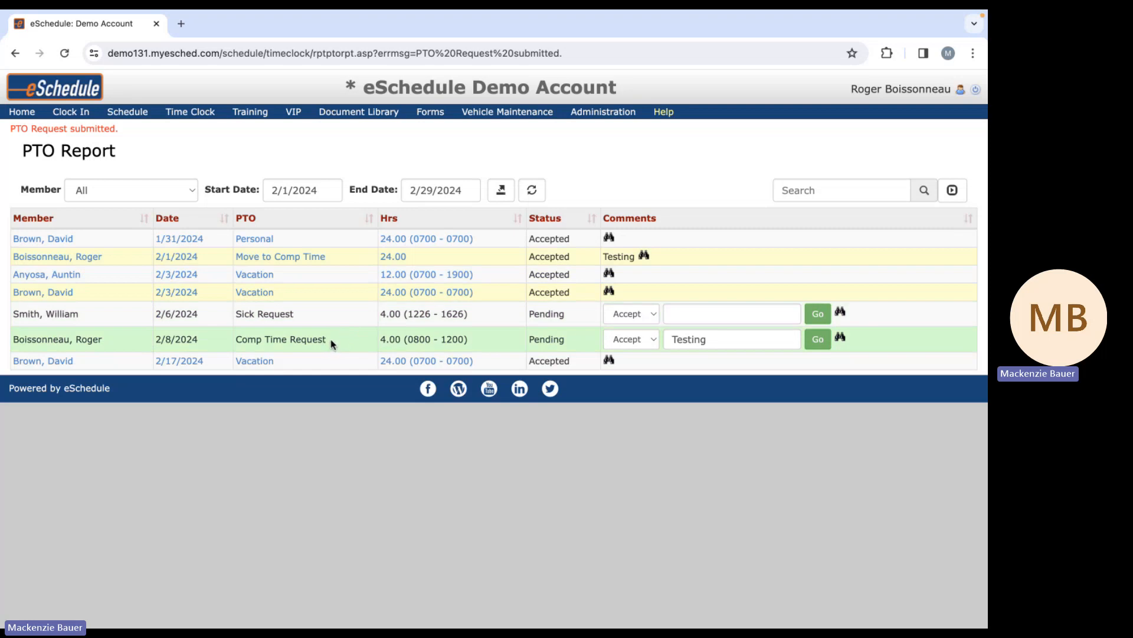
# Review the pending 2/8/2024 Comp Time Request in the PTO Report and accept it
pyautogui.moveTo(328, 340); pyautogui.dragTo(234, 341)
pyautogui.click(280, 430)
pyautogui.moveTo(382, 341); pyautogui.dragTo(401, 341)
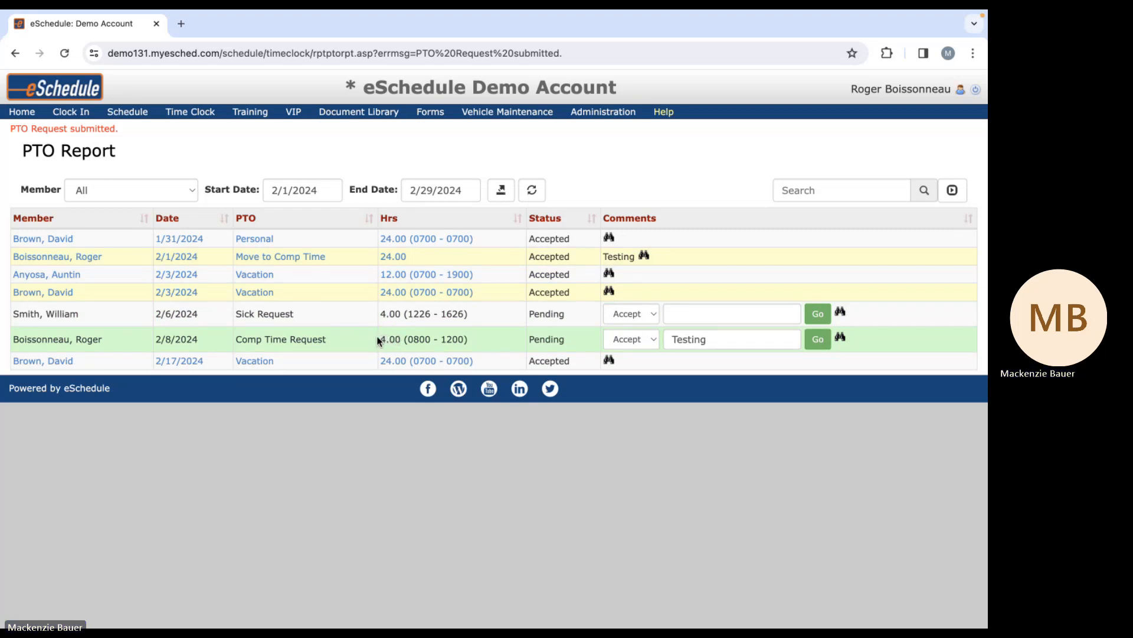
pyautogui.click(817, 344)
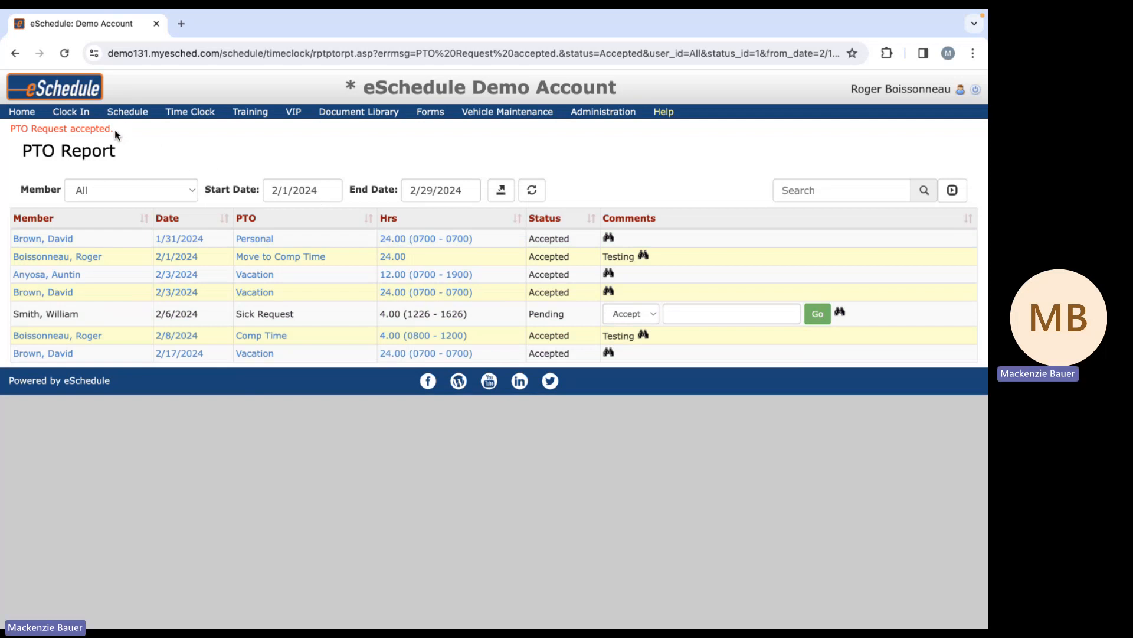
# Check the 2/8/2024 comp time entry and the comp time balance on the career time card
pyautogui.moveTo(190, 112)
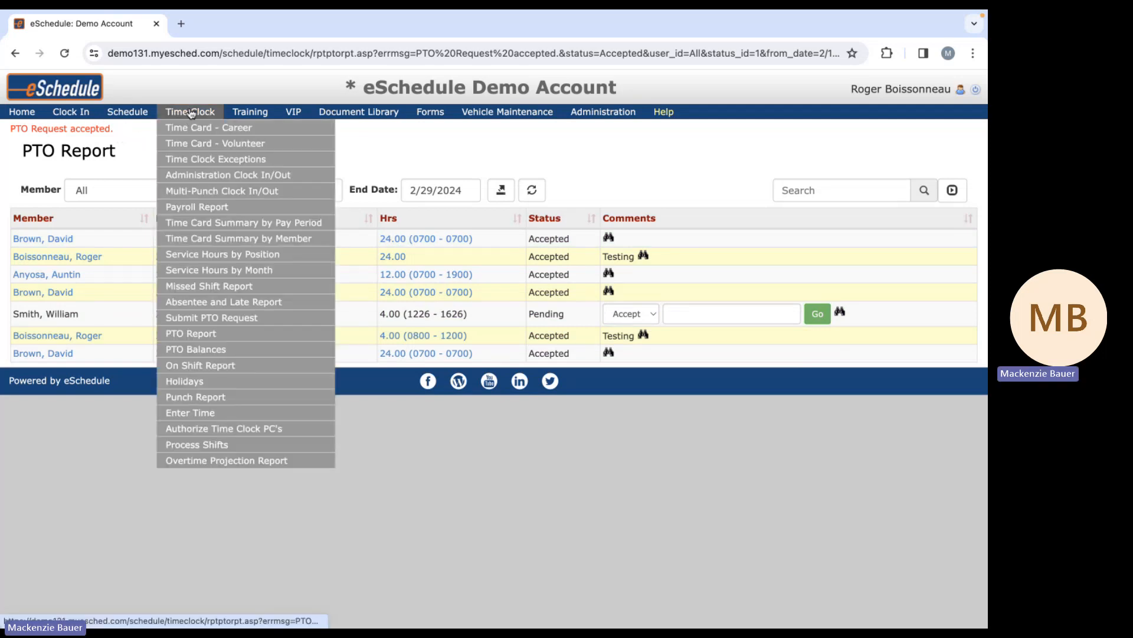
pyautogui.click(192, 128)
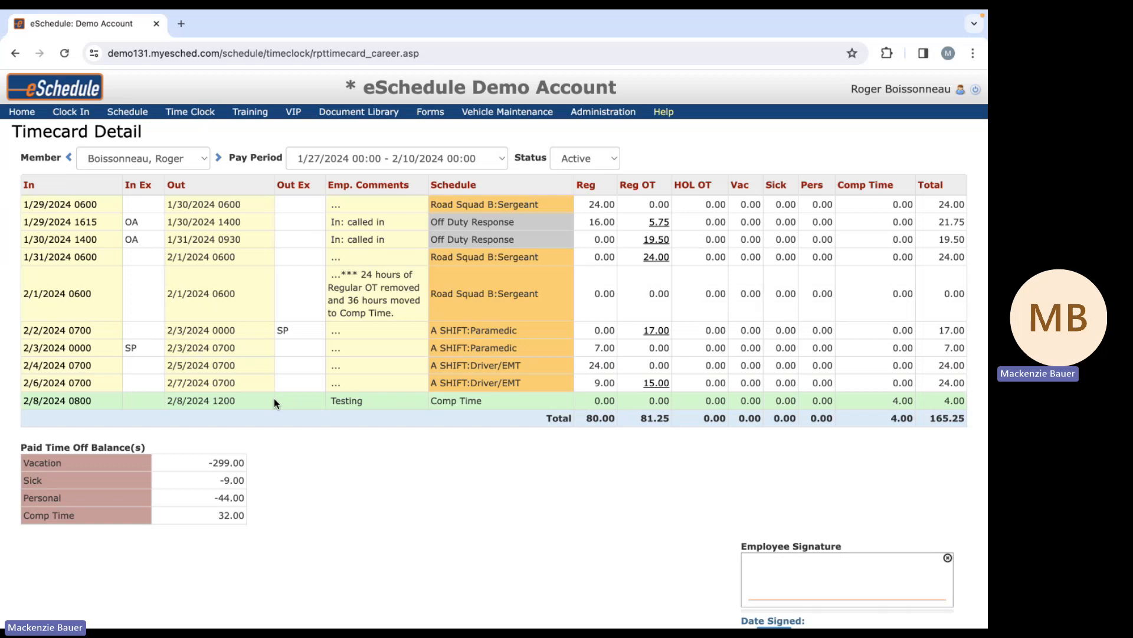
pyautogui.scroll(-1, 274, 398)
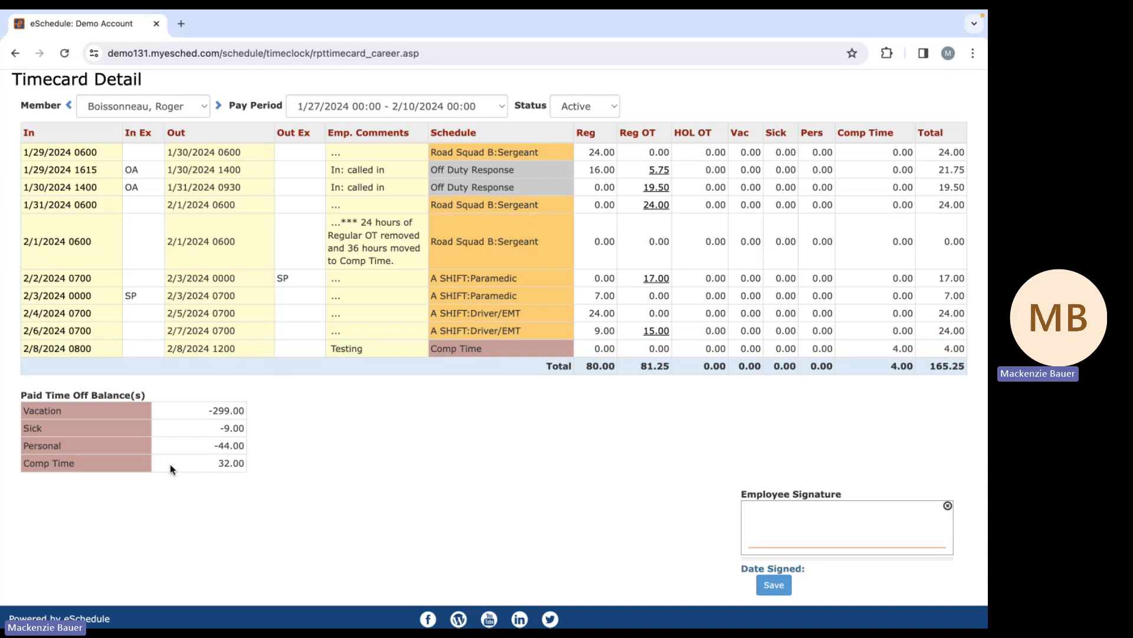
pyautogui.moveTo(215, 464); pyautogui.dragTo(244, 463)
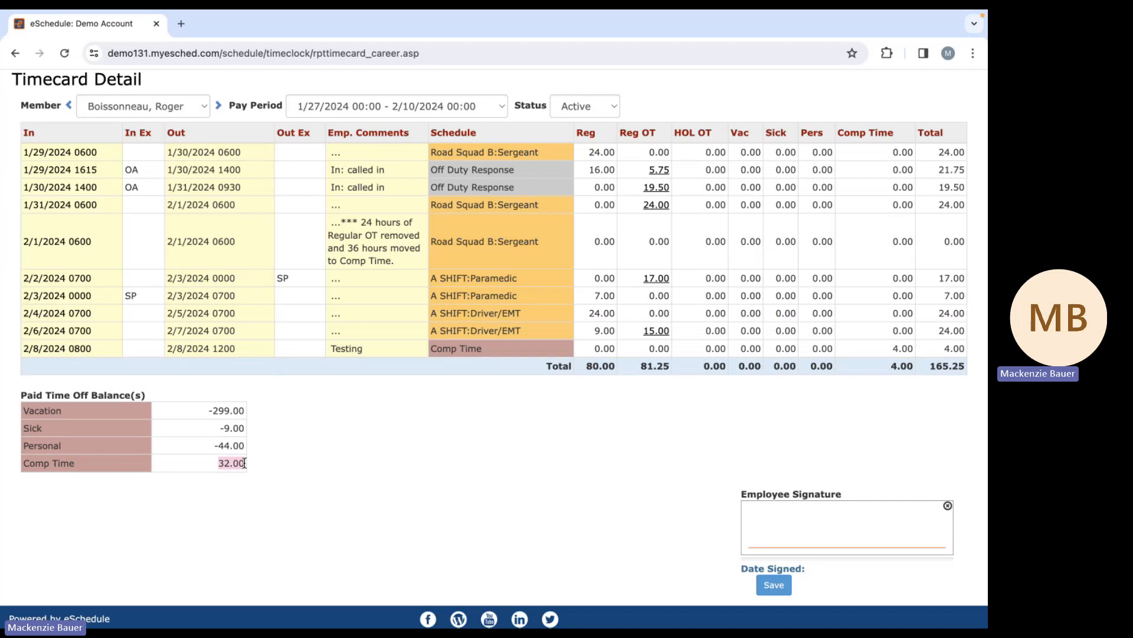
pyautogui.click(284, 464)
pyautogui.scroll(2, 439, 472)
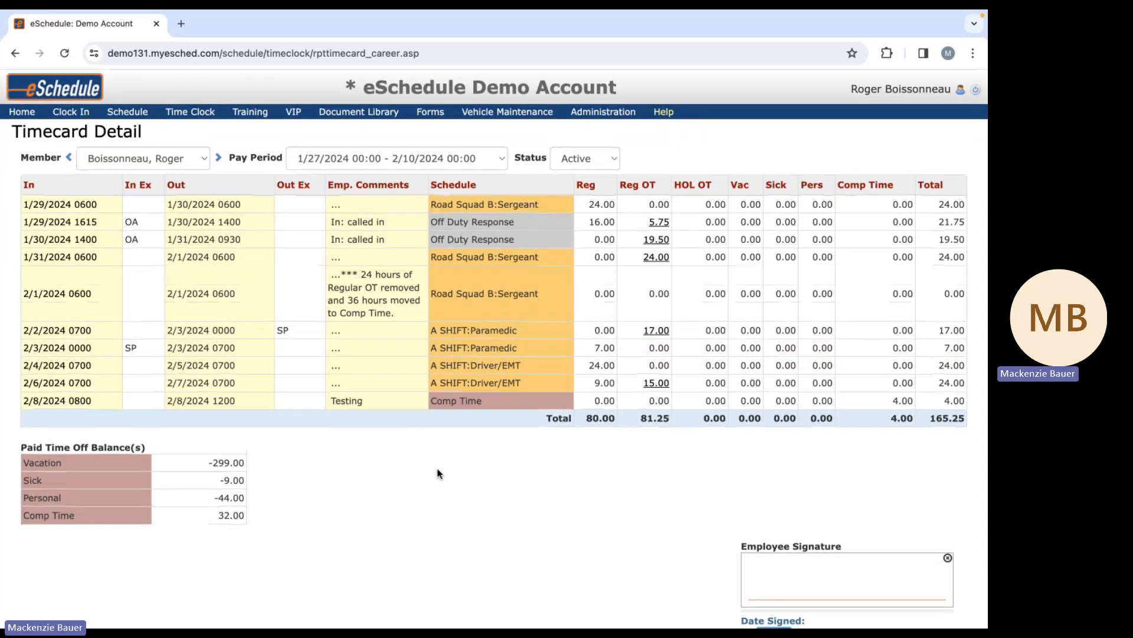